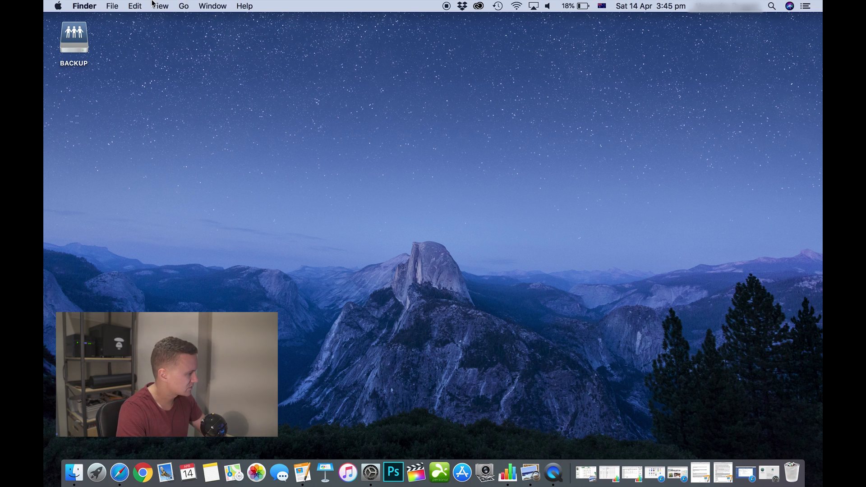
Step: Check the macOS version in About This Mac (High Sierra 10.13.4), then minimise the window
click(80, 6)
mouse_move(60, 7)
click(86, 19)
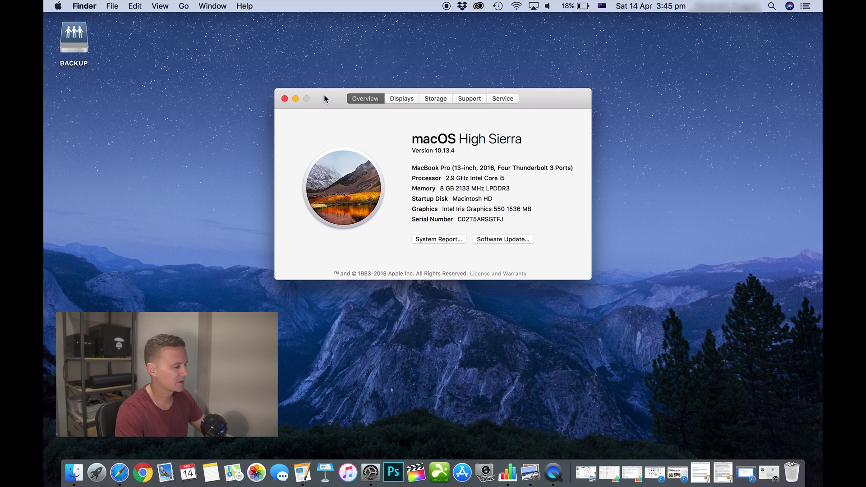
click(295, 99)
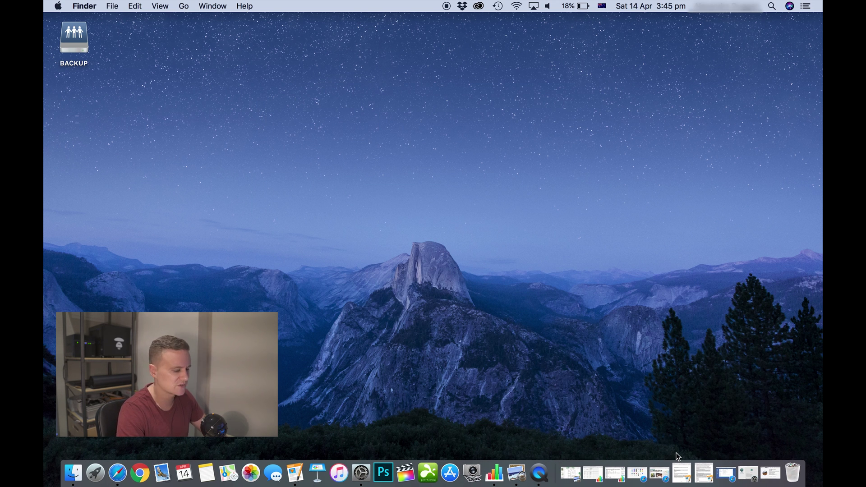
Step: Return to the DSJBACKUP Control Panel in Safari on the File Services Bonjour settings
click(726, 473)
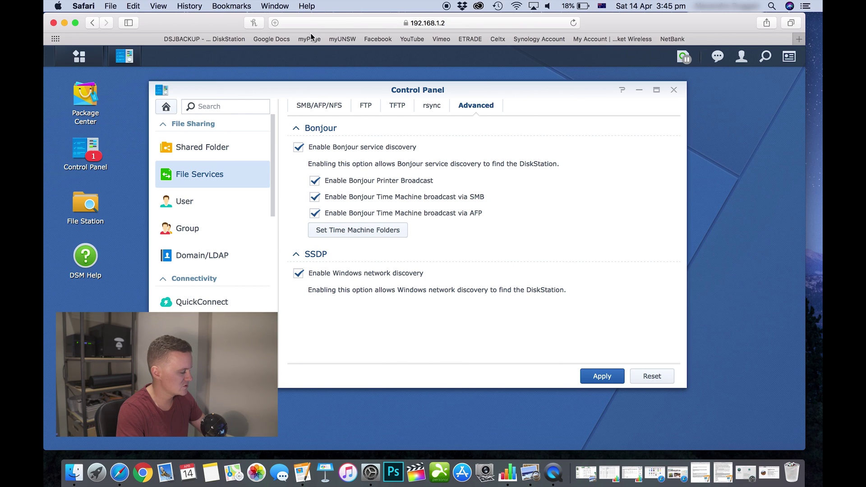
drag(216, 89, 252, 91)
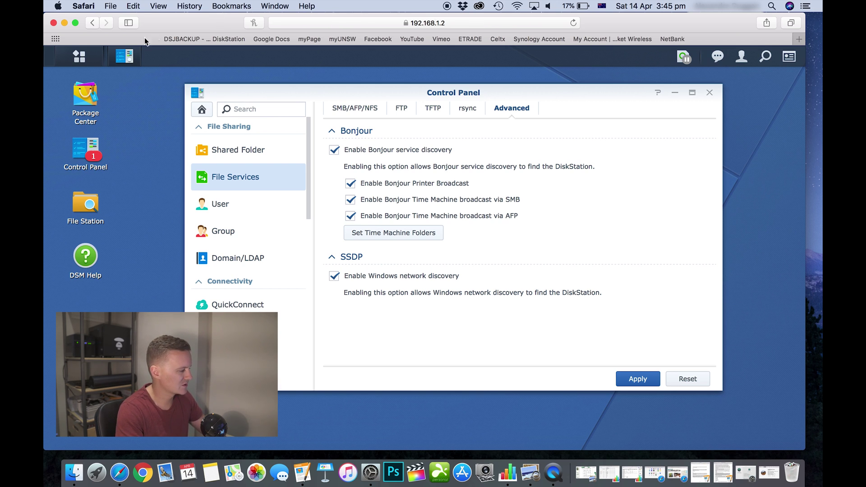
click(77, 66)
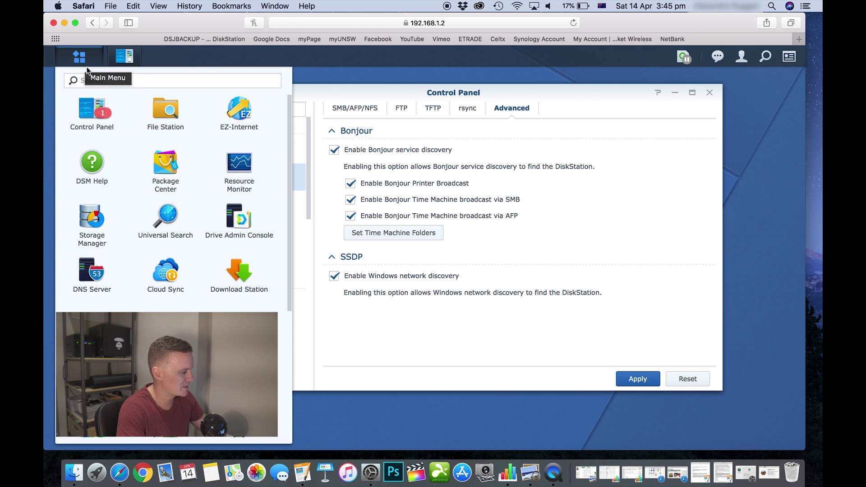
click(94, 111)
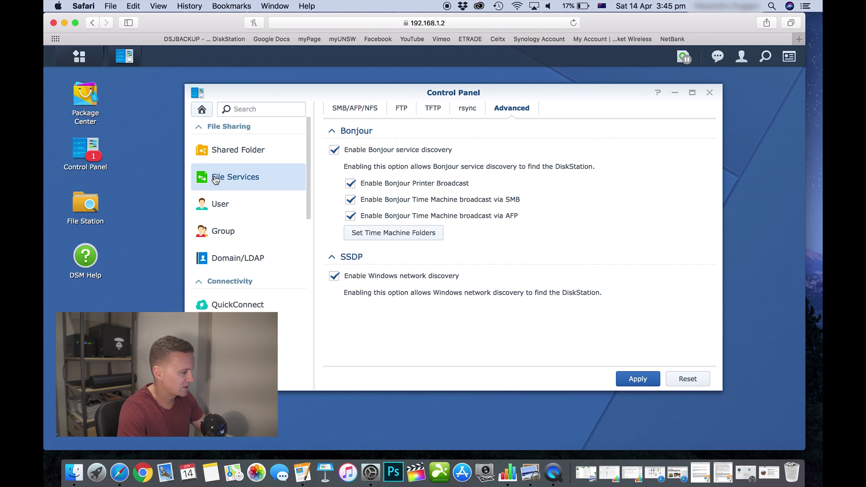
Step: On the SMB/AFP/NFS tab, confirm Enable AFP service is ticked, with address afp://DSJBACKUP.local
click(356, 109)
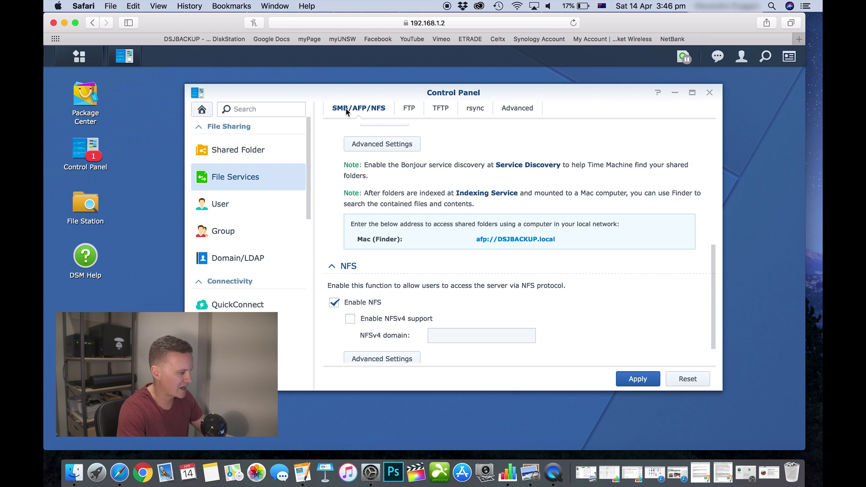
scroll(345, 188, up, 3)
scroll(345, 187, up, 5)
scroll(345, 187, down, 5)
scroll(346, 188, up, 4)
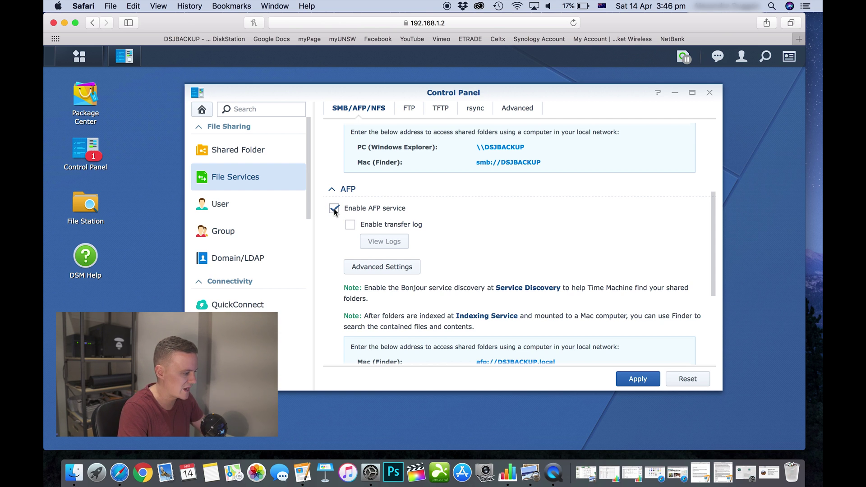
scroll(334, 208, down, 5)
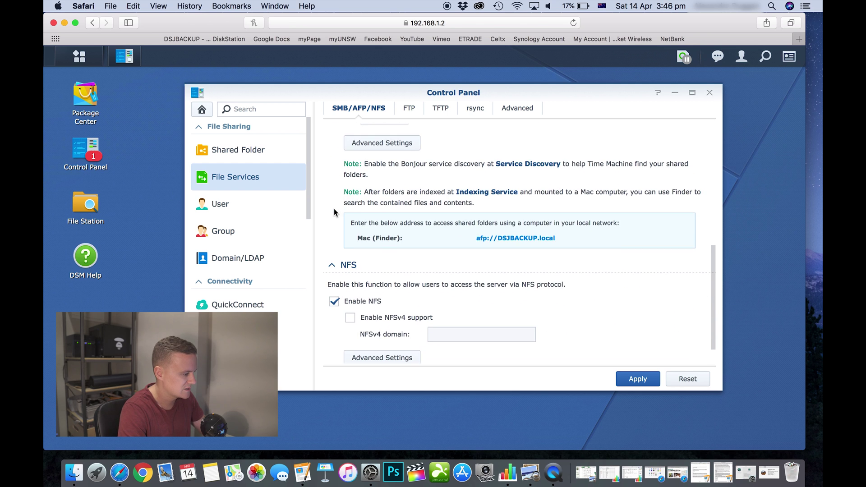
scroll(333, 209, up, 3)
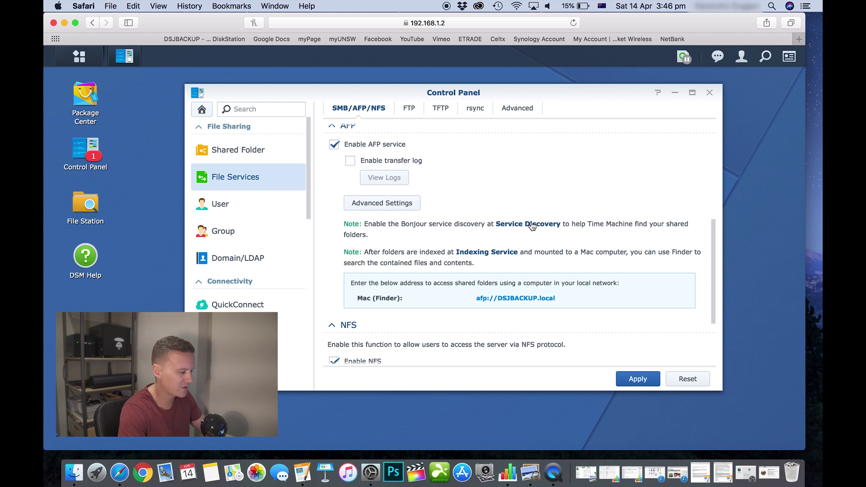
Step: In Service Discovery's Time Machine folders, tick Time Machine User and apply the settings
click(513, 225)
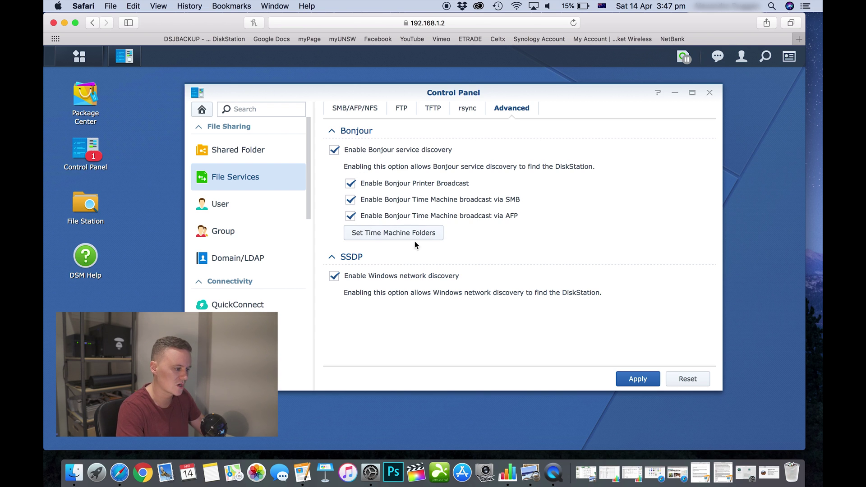
click(382, 234)
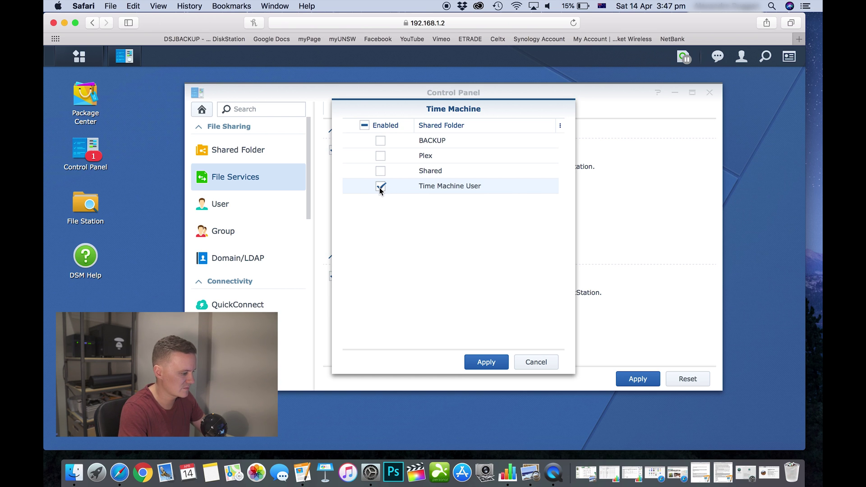
click(484, 362)
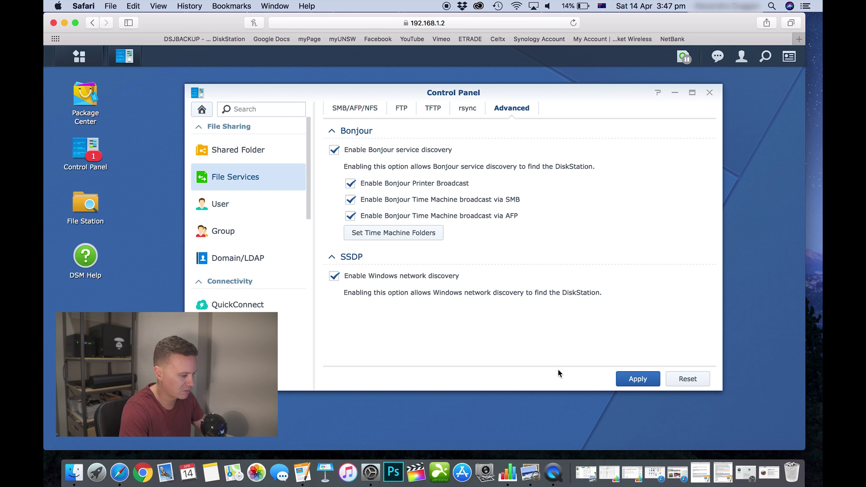
click(632, 383)
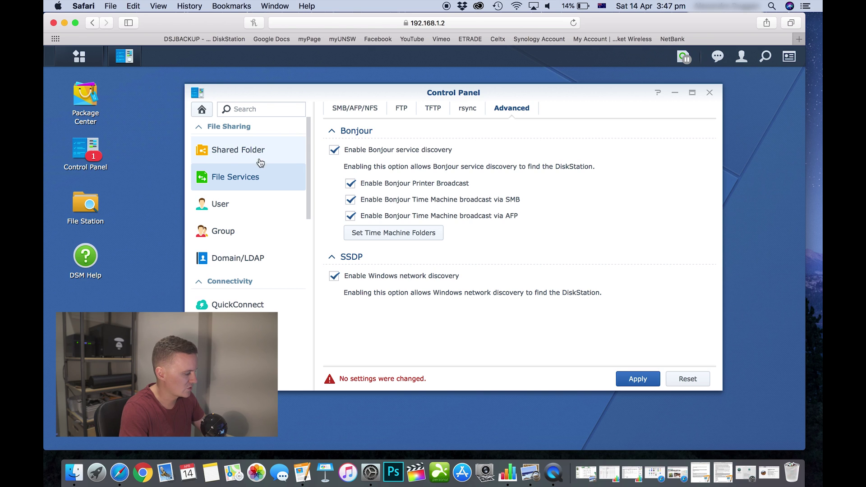
Step: Inspect Time Machine User (Volume 1, RAID 1) in the Shared Folder list; abandon the Create wizard
click(226, 153)
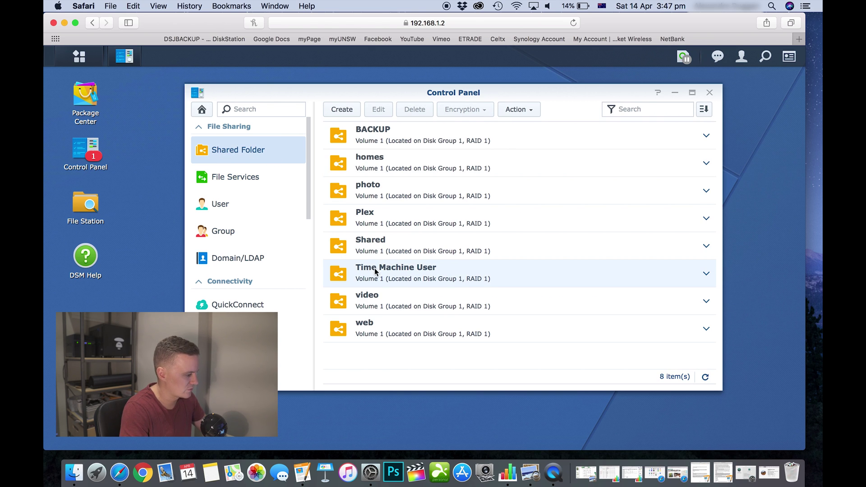
click(371, 276)
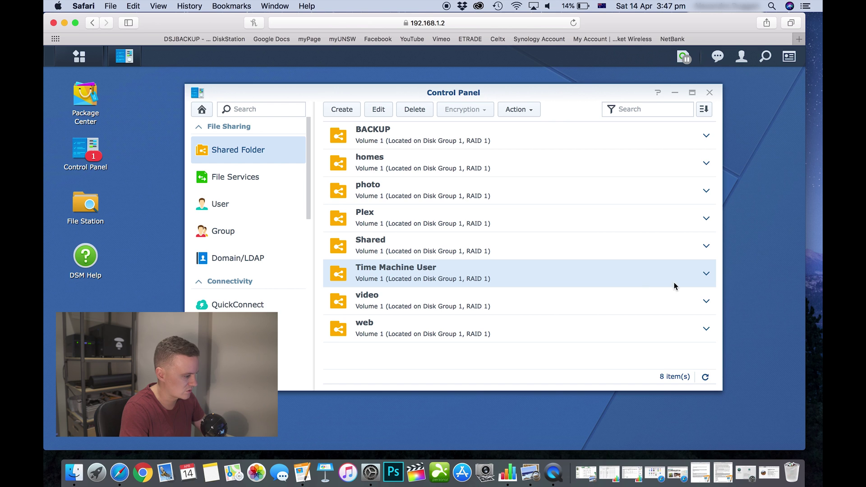
click(706, 275)
click(706, 276)
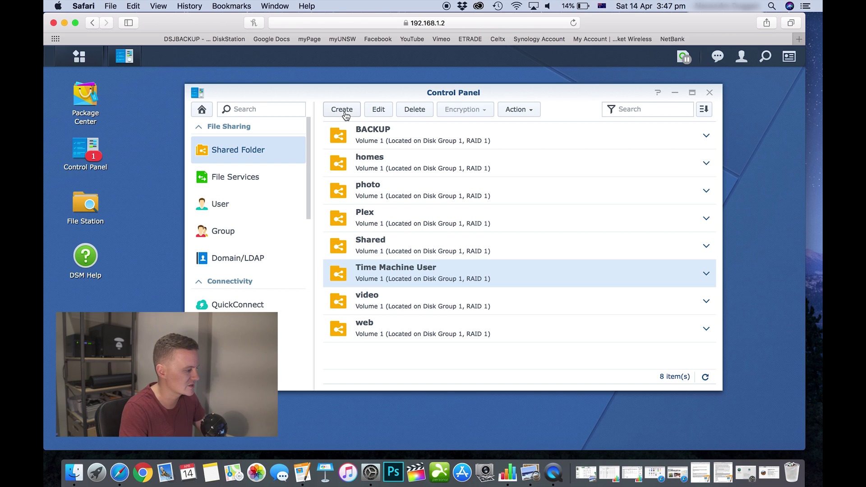
click(345, 112)
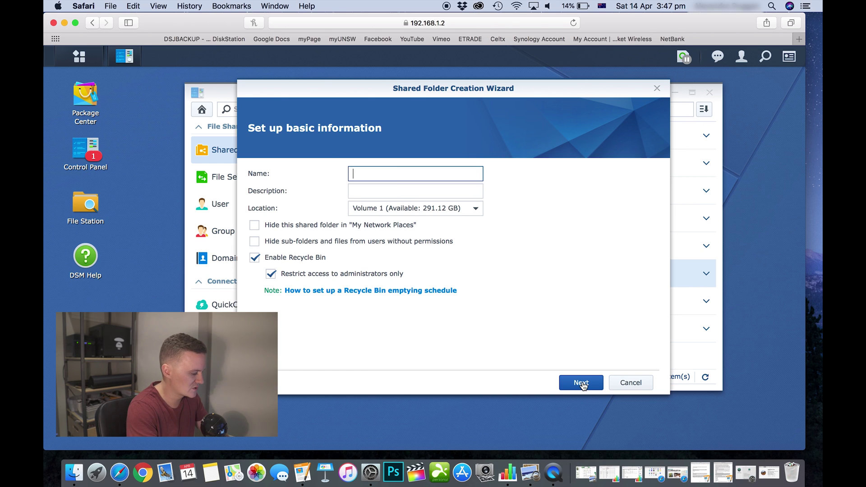
text(T)
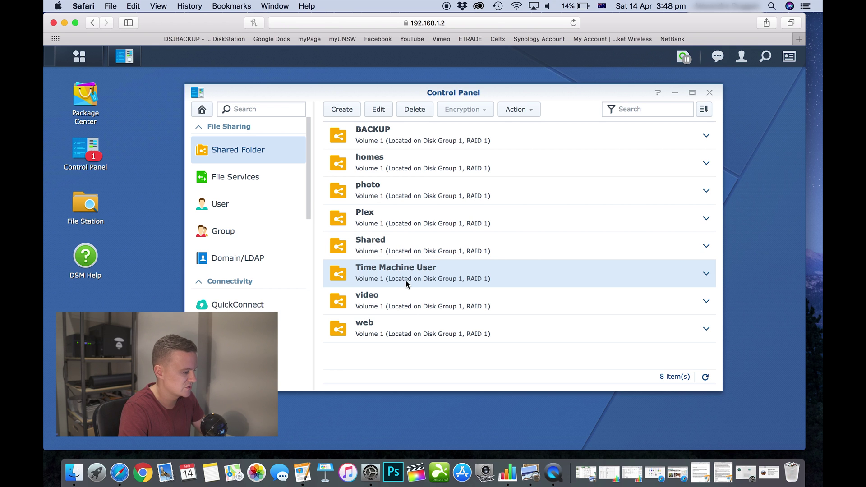
Step: Open Time Machine preferences, check the Wi-Fi network, and list backup disks on DSJBACKUP
click(66, 24)
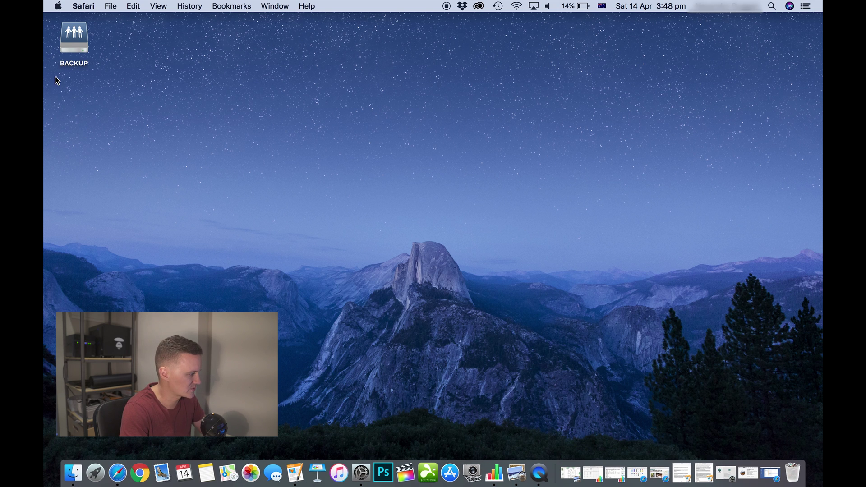
click(58, 6)
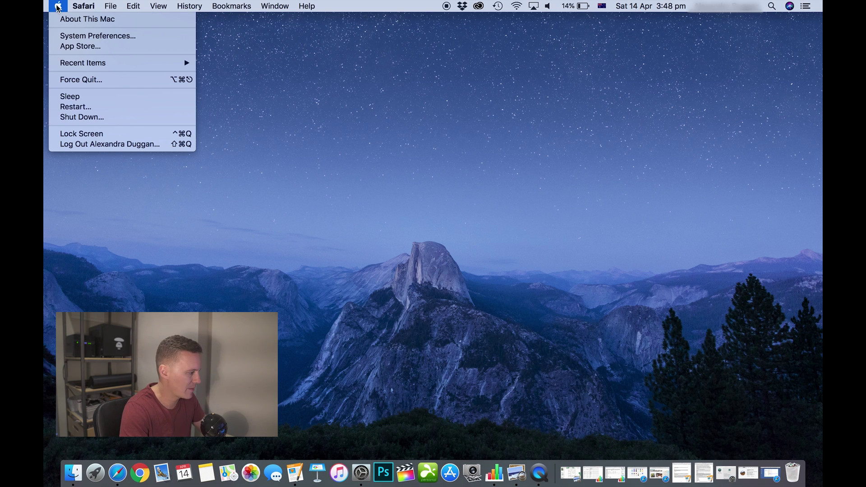
click(76, 38)
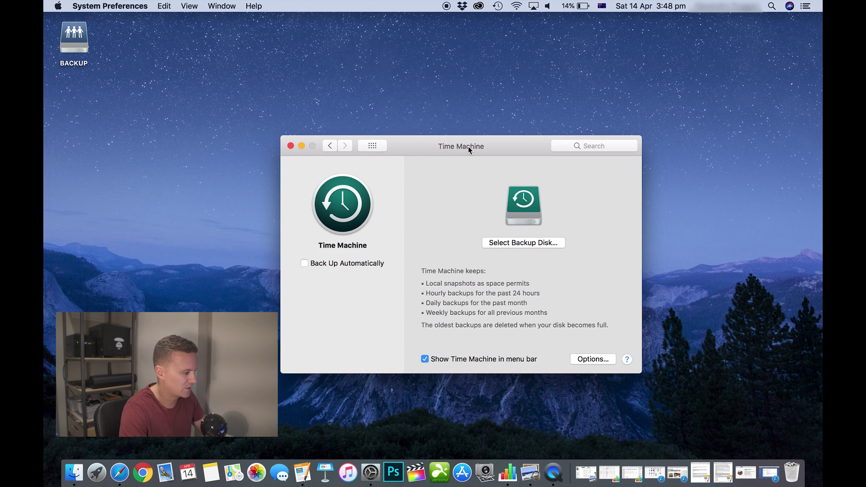
drag(468, 146, 413, 95)
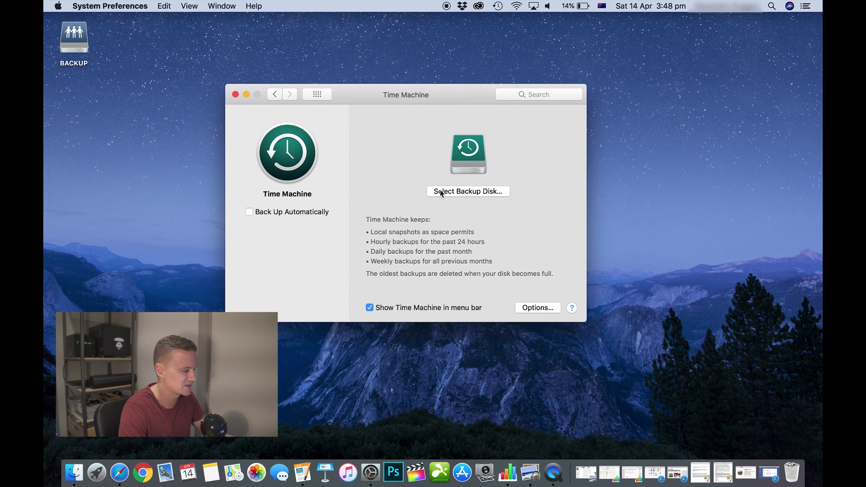
click(517, 6)
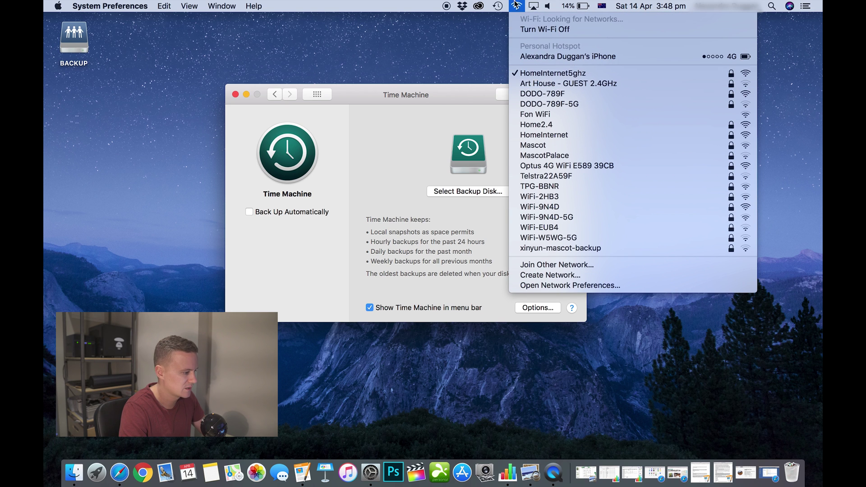
click(515, 5)
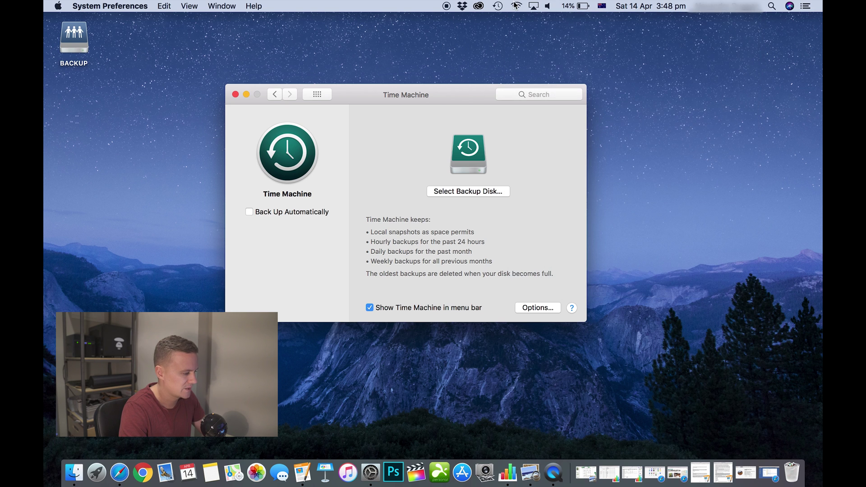
click(452, 191)
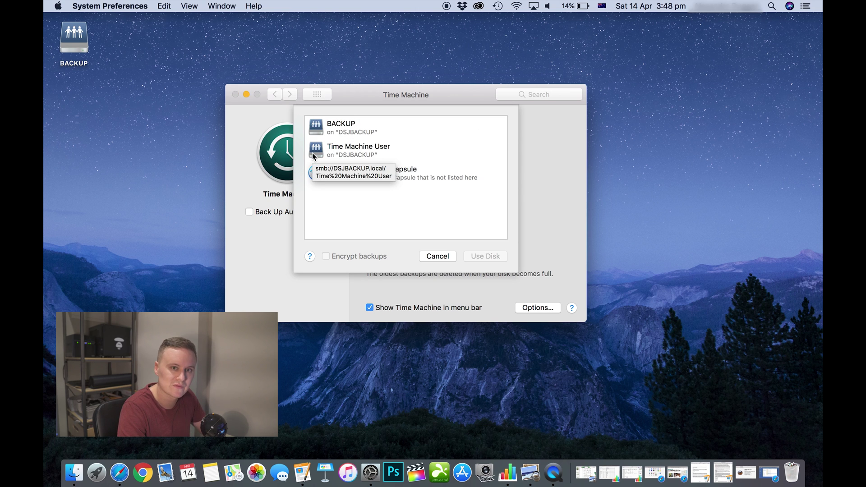
Step: Use Time Machine User on DSJBACKUP as the backup disk, connecting with the NAS user name and password
click(335, 154)
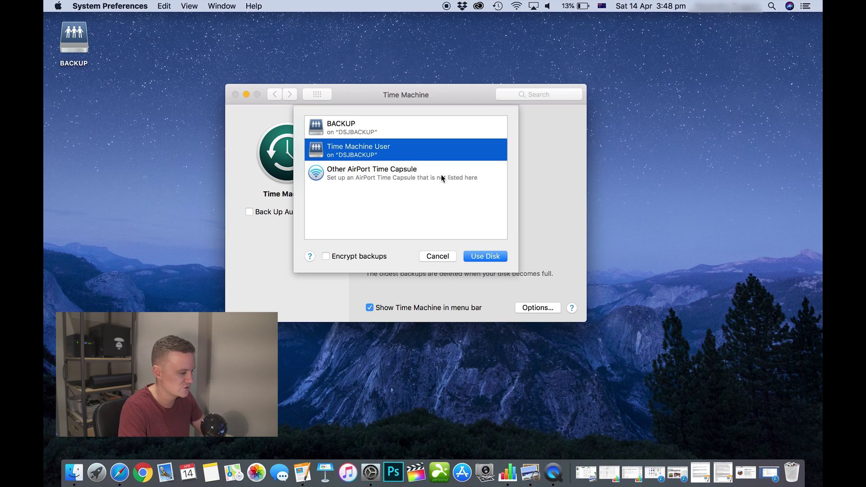
click(491, 256)
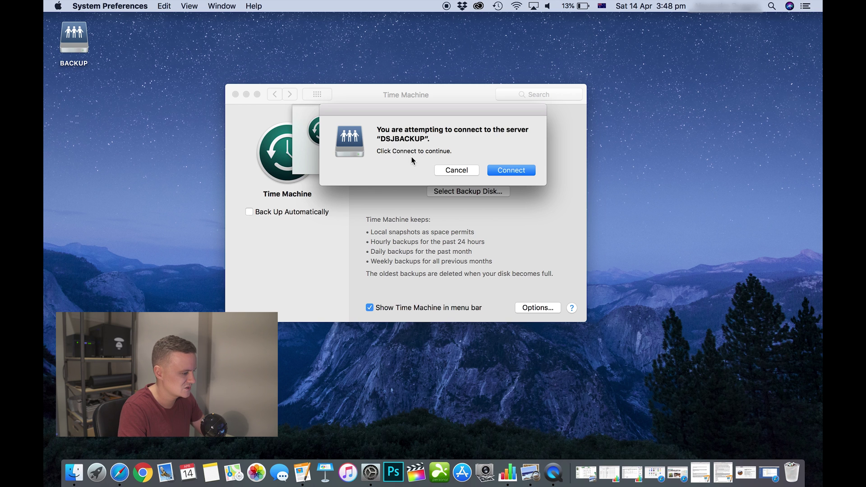
click(523, 171)
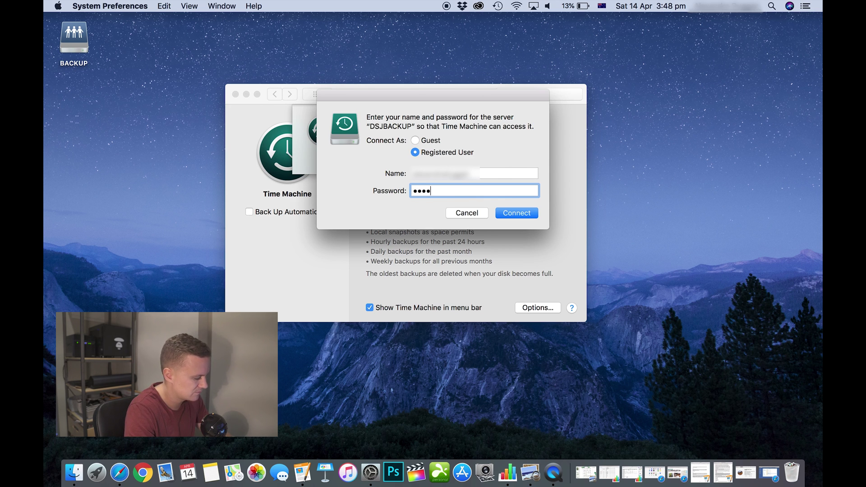
key(Return)
drag(421, 93, 433, 86)
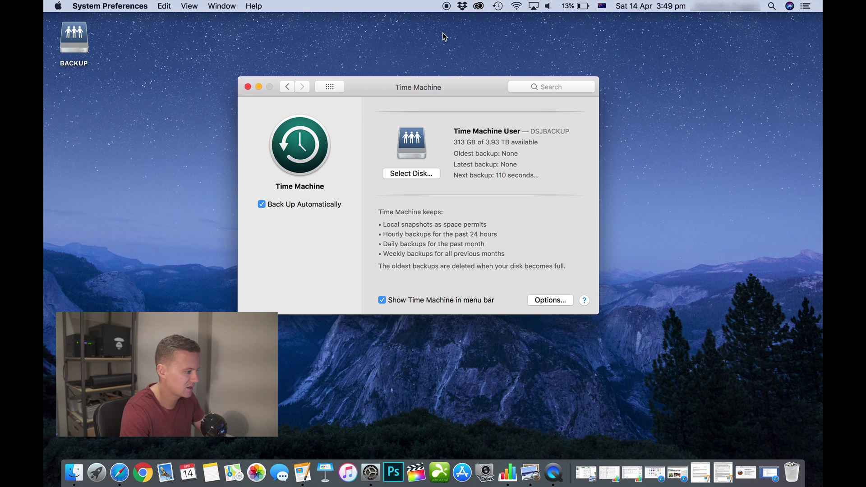
Step: Choose Back Up Now from the Time Machine menu-bar icon so a backup starts preparing
click(499, 8)
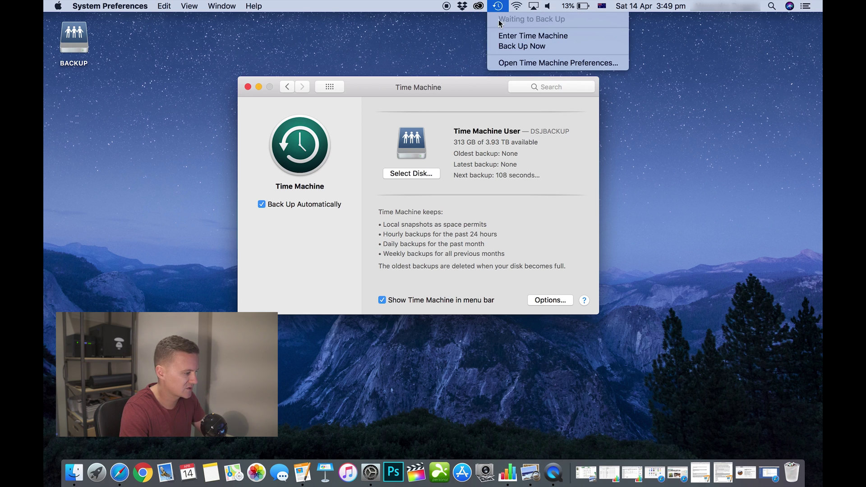
click(498, 6)
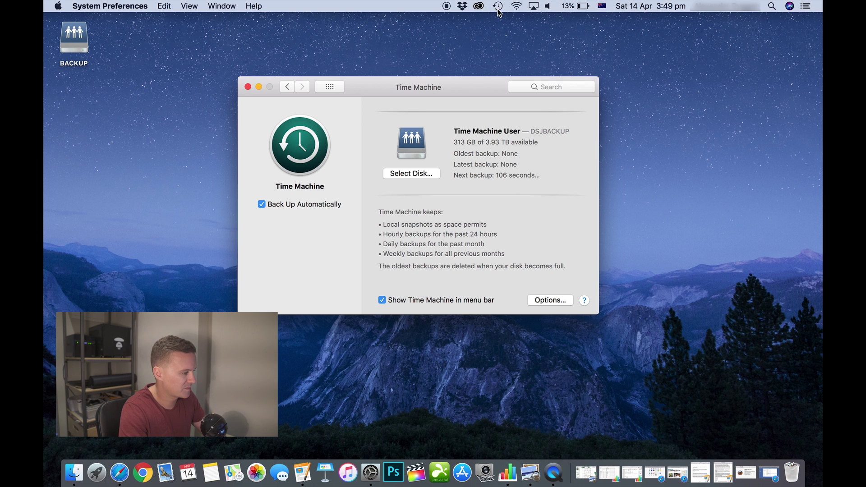
click(497, 9)
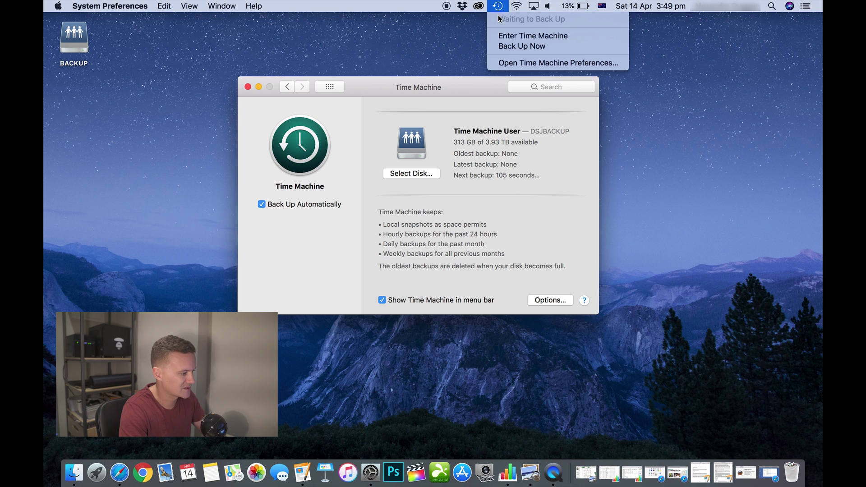
click(512, 46)
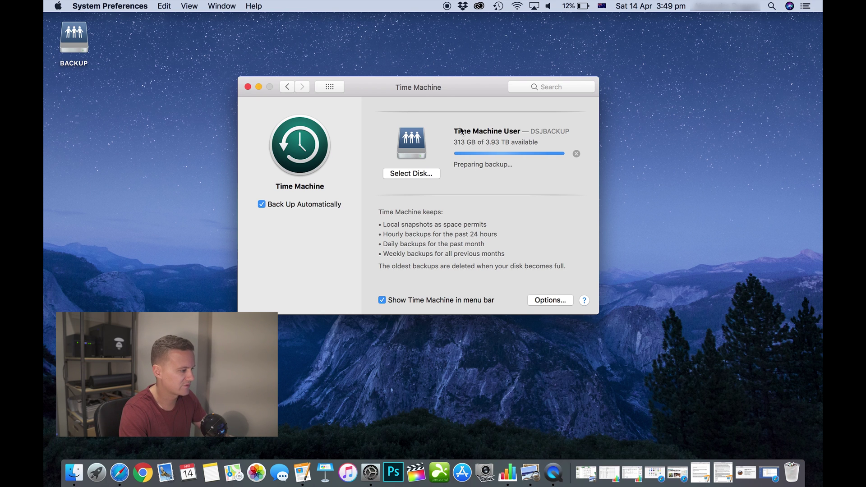
drag(433, 83, 467, 42)
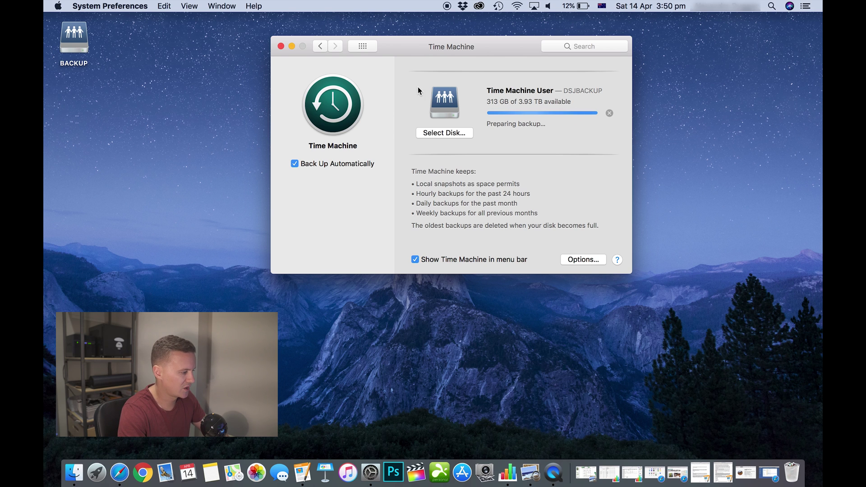
drag(434, 45, 399, 53)
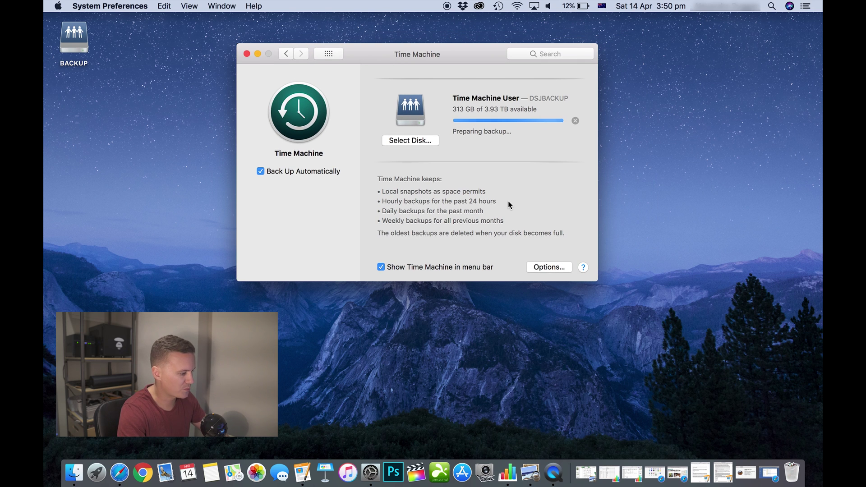
Step: In Time Machine Options, browse the home folder for a folder to exclude, then cancel
click(553, 268)
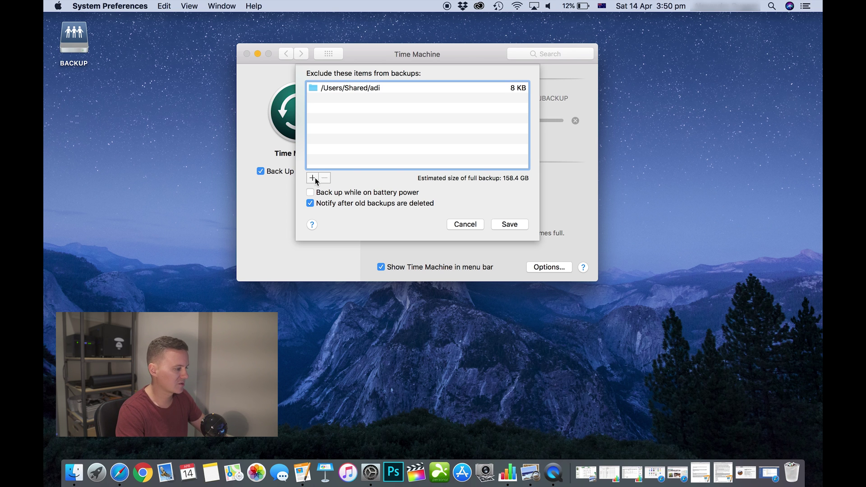
click(312, 178)
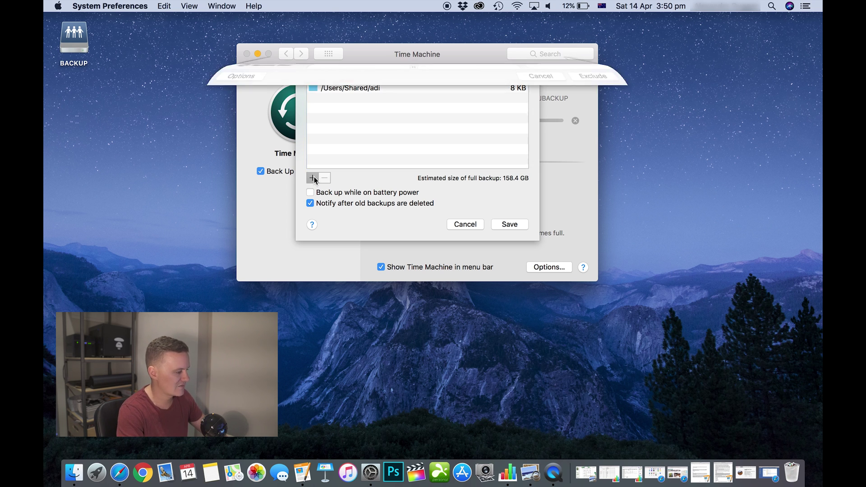
click(258, 119)
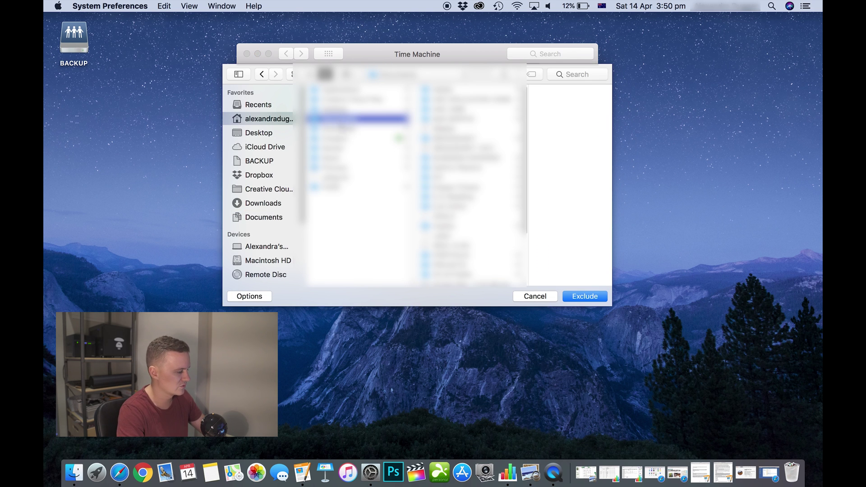
click(345, 138)
click(356, 119)
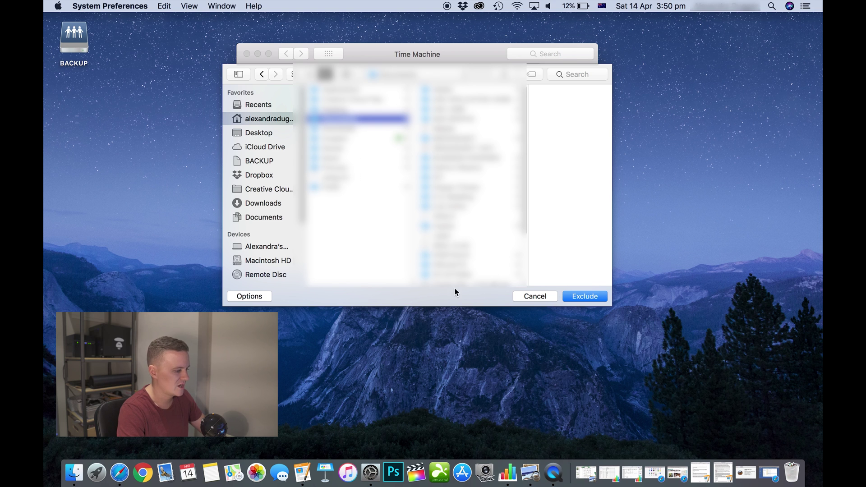
click(535, 297)
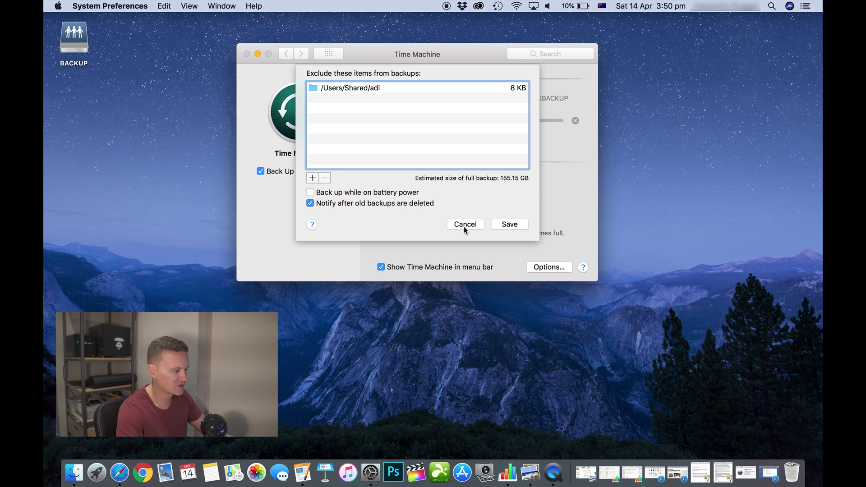
Step: Cancel the Options sheet and choose Skip This Backup from the Time Machine menu
click(464, 224)
click(497, 6)
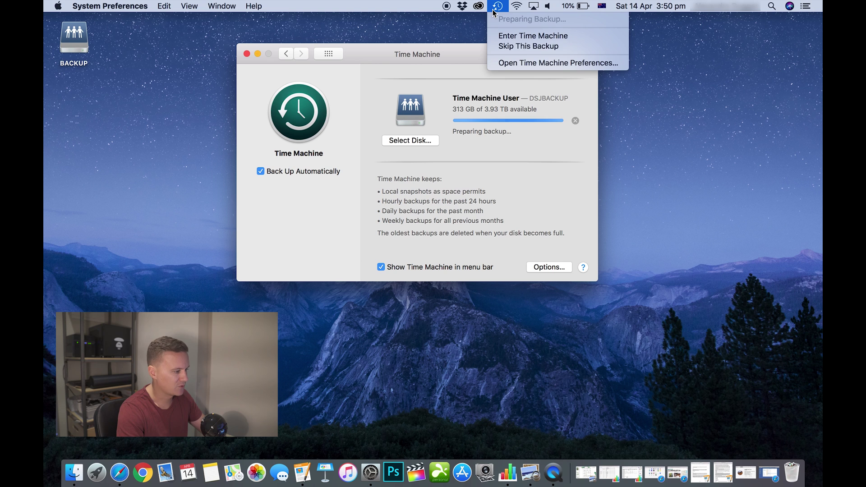
click(511, 47)
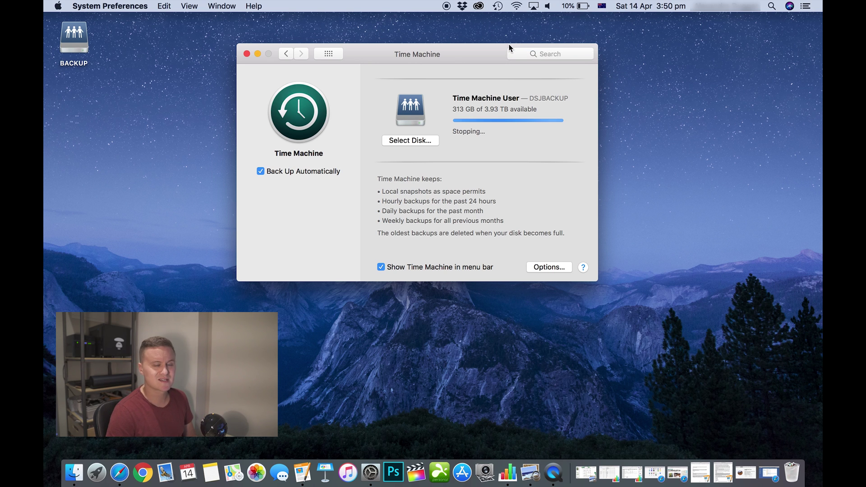